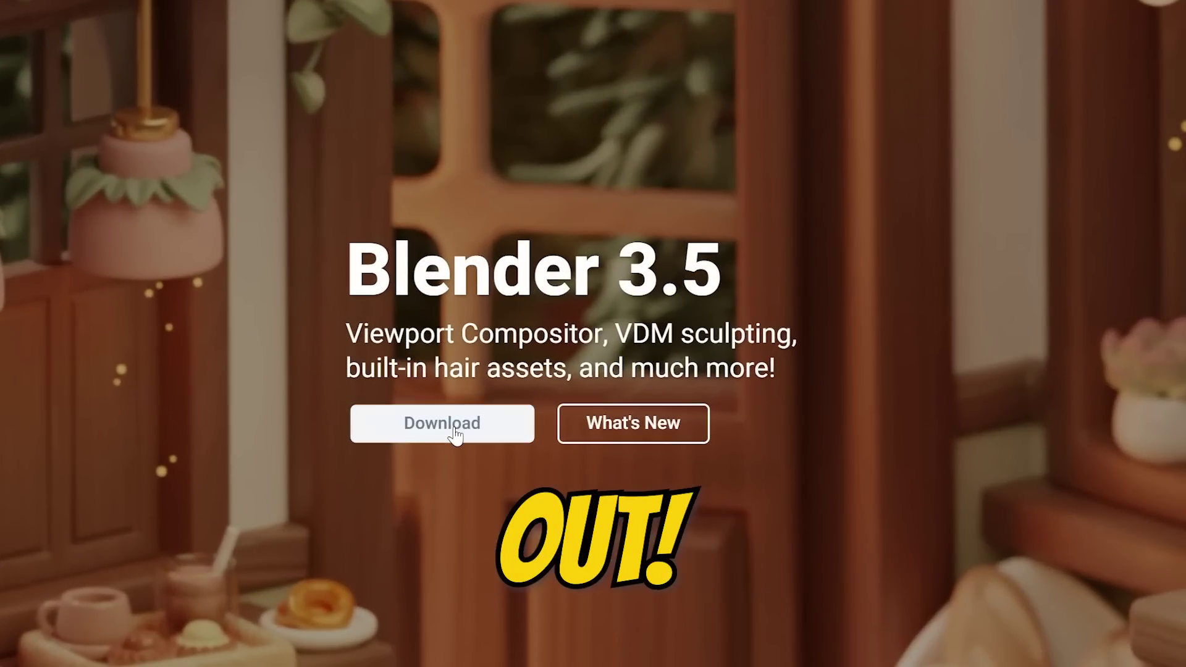
# Go from the Blender 3.5 announcement to its download and release notes page.
pyautogui.click(455, 435)
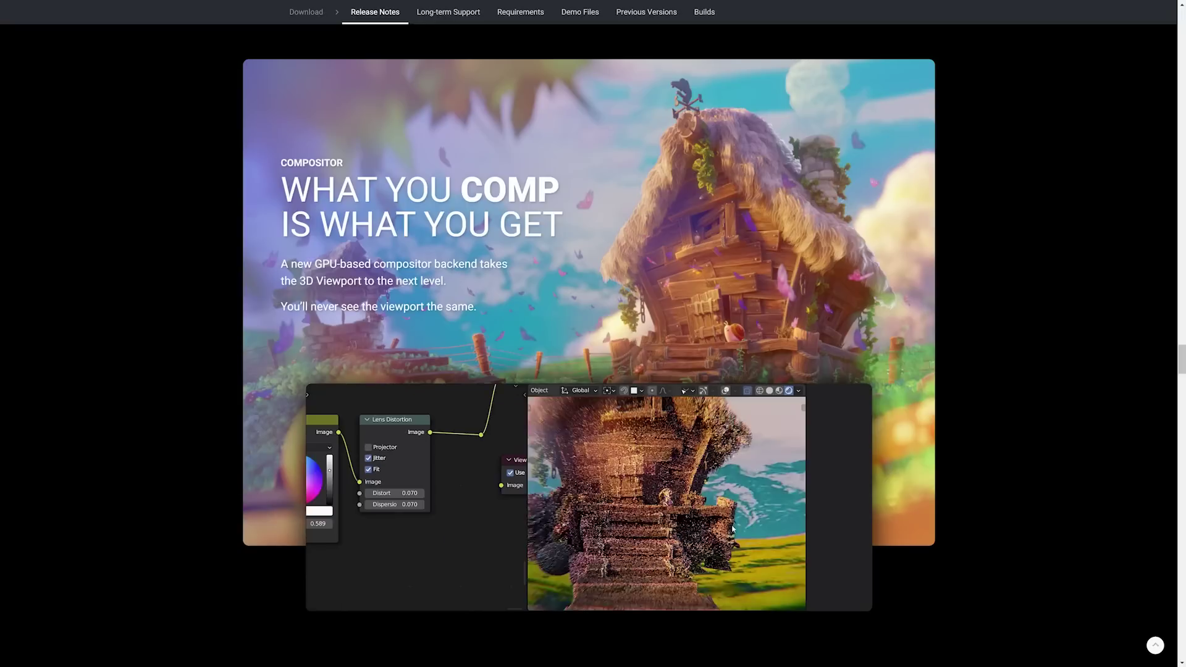
# Scroll the release notes to the viewport compositor section and orbit the bakery scene.
pyautogui.scroll(-6, 1032, 383)
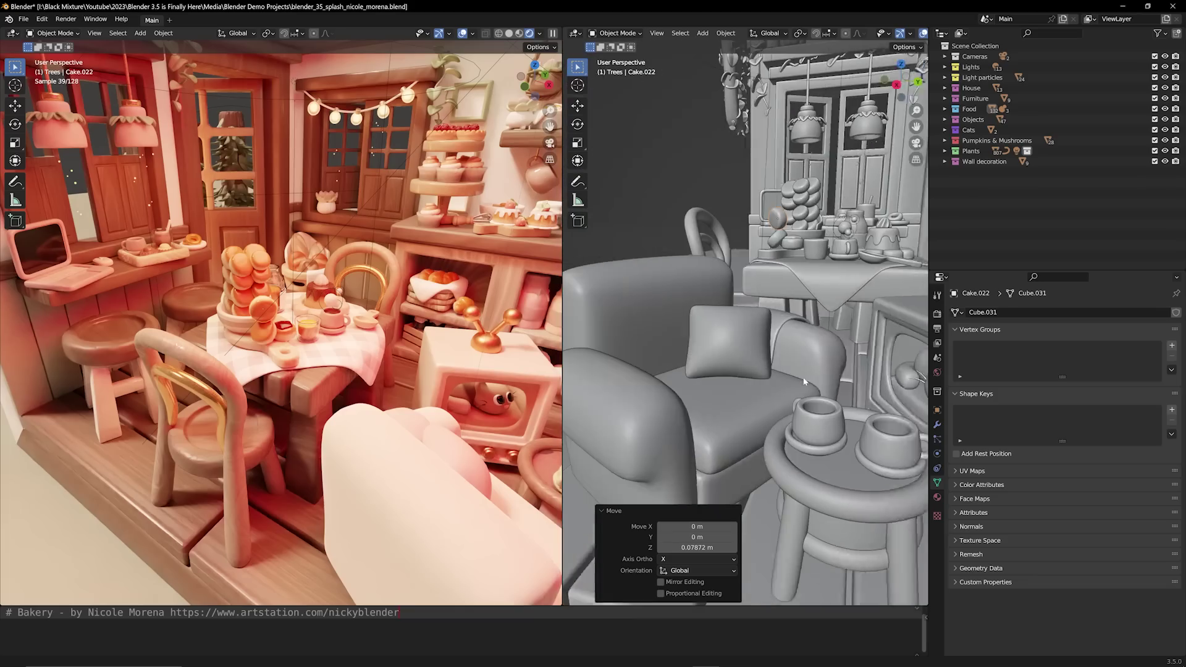
pyautogui.moveTo(741, 260); pyautogui.dragTo(720, 249, button='middle')
pyautogui.scroll(3, 720, 249)
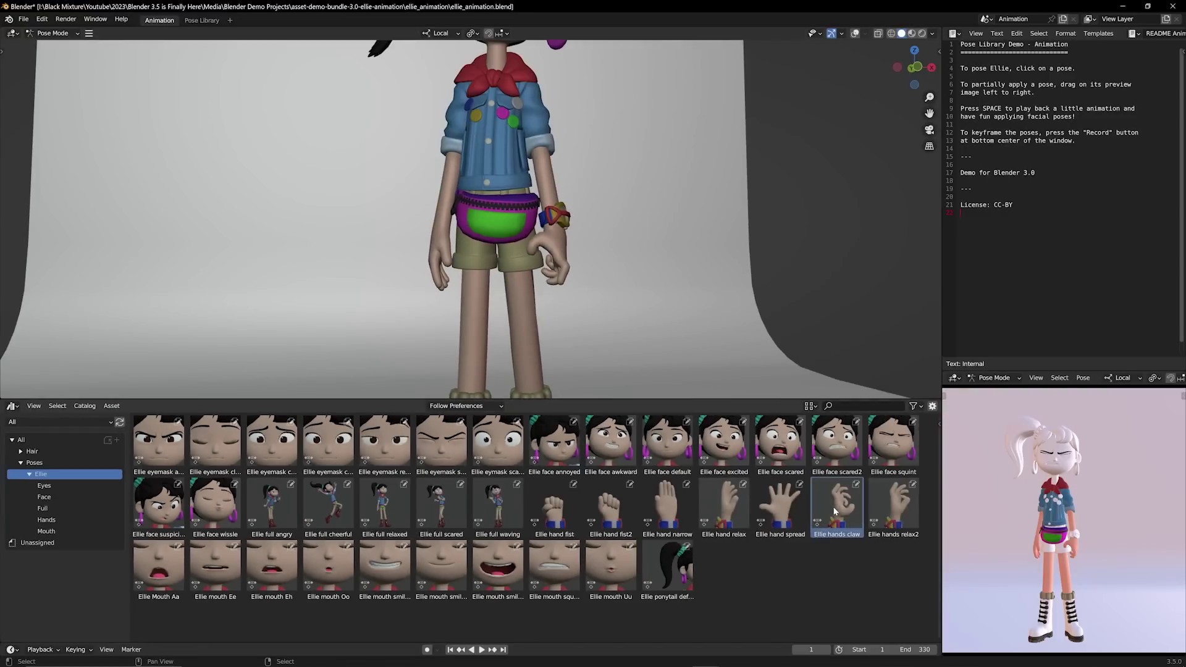
# Apply the 'Ellie hands relax2' pose flipped to the other hand, then blend in an eyemask pose.
pyautogui.rightClick(856, 488)
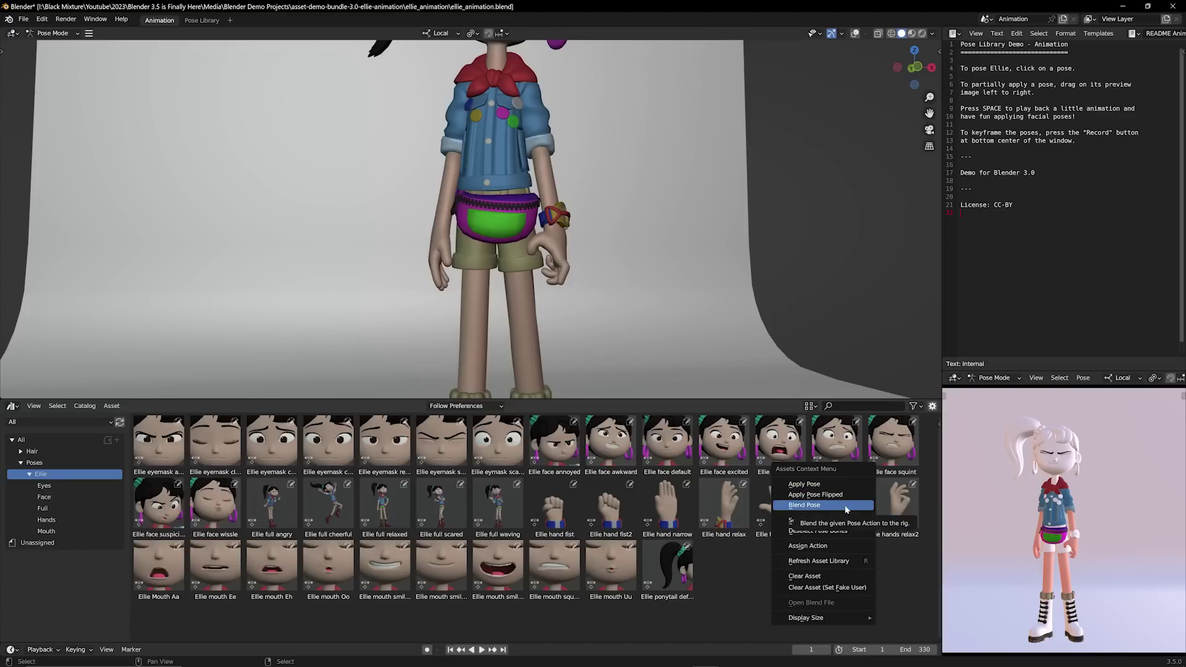
pyautogui.rightClick(902, 501)
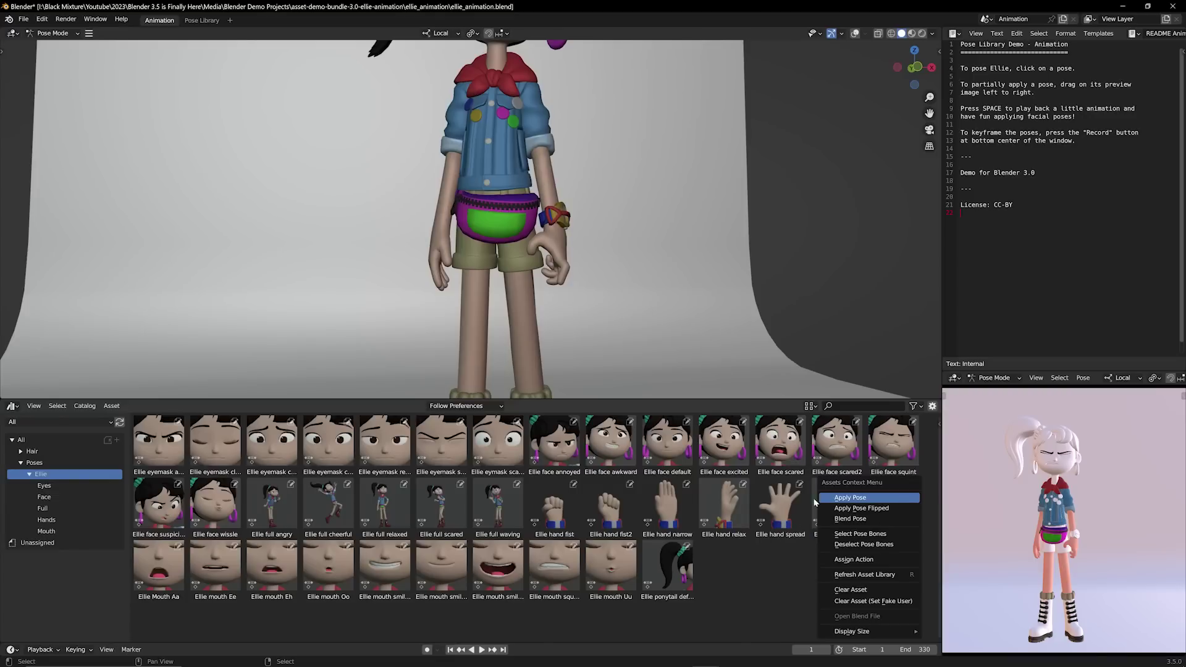
pyautogui.rightClick(878, 506)
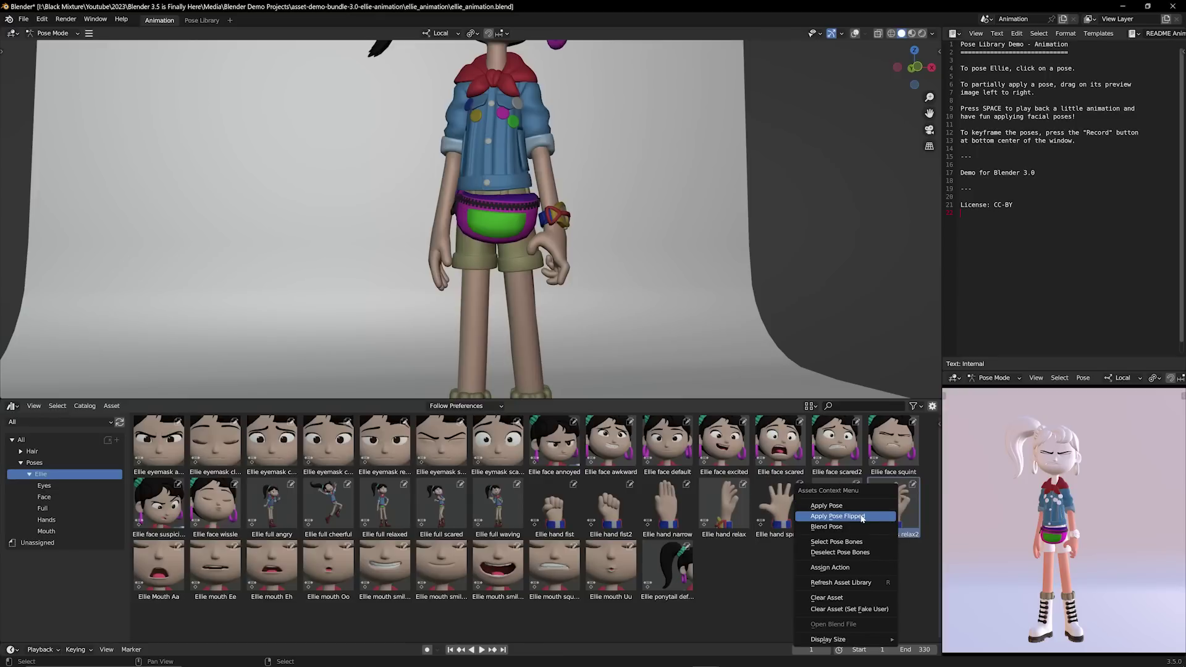
pyautogui.click(862, 516)
pyautogui.rightClick(876, 512)
pyautogui.moveTo(389, 441); pyautogui.dragTo(389, 441)
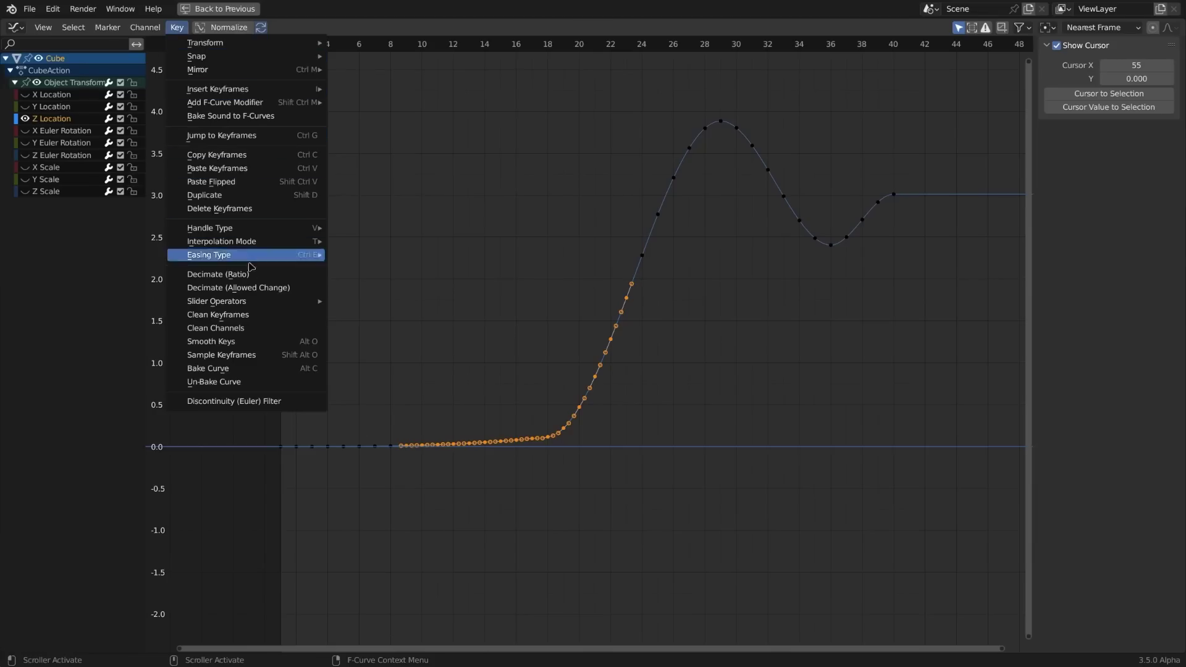
# Ease the selected Z Location keys, then box-select the upper keys and ease them too.
pyautogui.moveTo(297, 301)
pyautogui.click(418, 340)
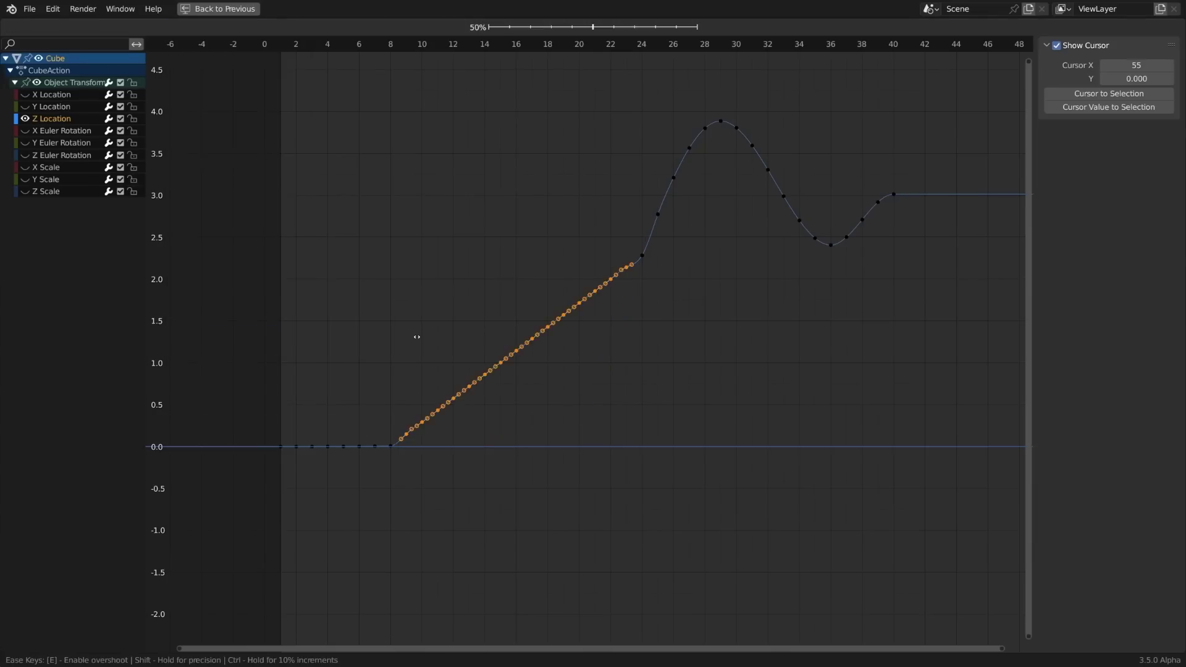
pyautogui.click(342, 335)
pyautogui.moveTo(606, 115); pyautogui.dragTo(725, 317)
pyautogui.click(178, 27)
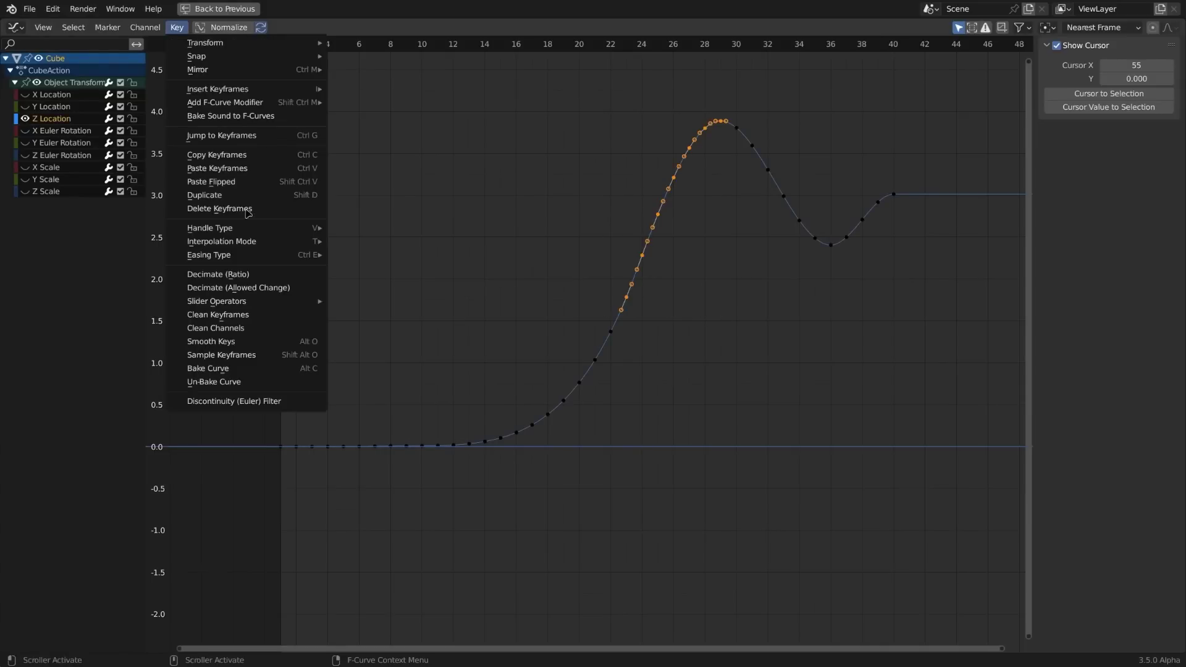
pyautogui.moveTo(262, 301)
pyautogui.click(370, 339)
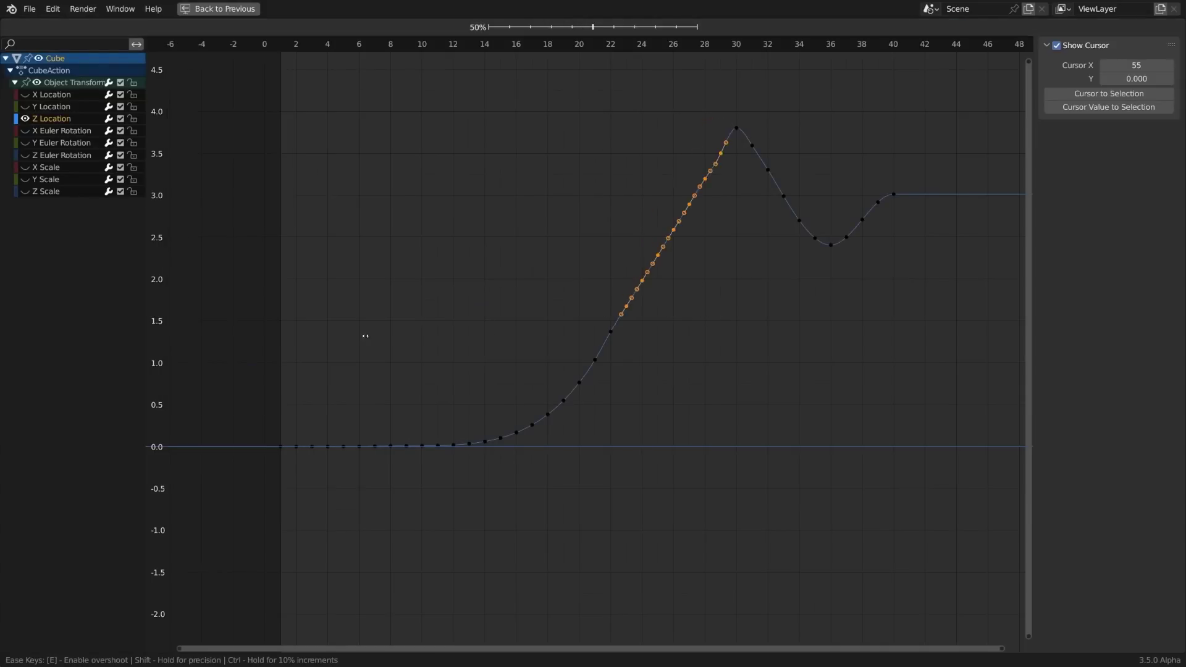
pyautogui.click(418, 334)
# Apply the Ease slider operator once more to the selected keys.
pyautogui.click(178, 27)
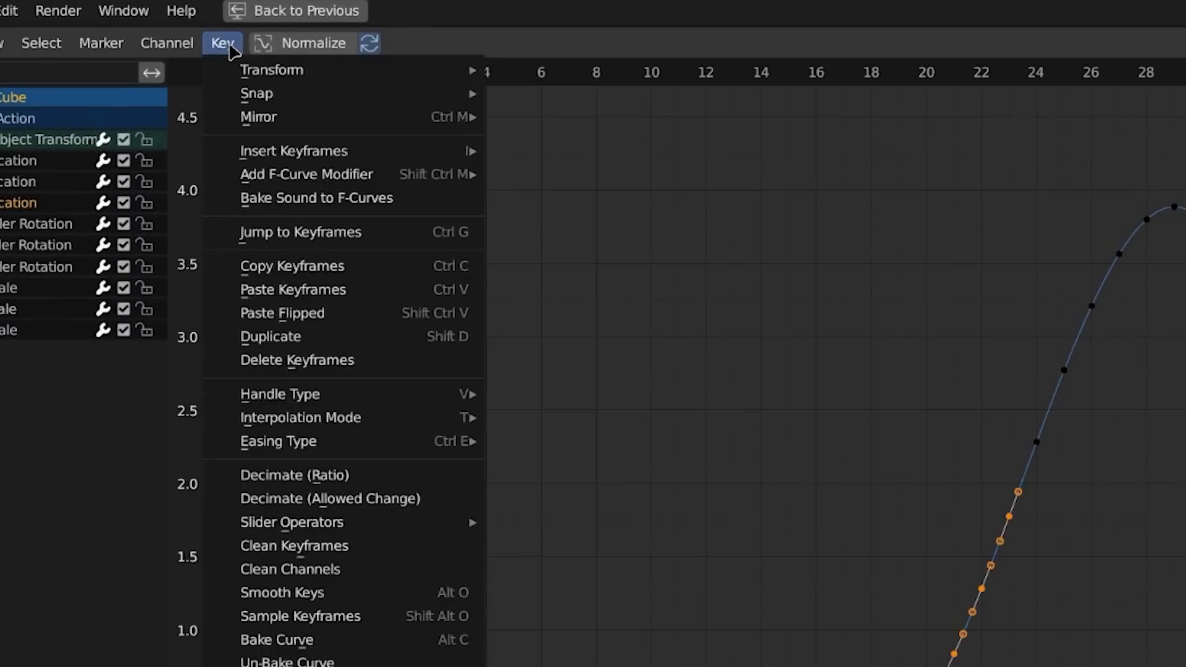
pyautogui.moveTo(363, 521)
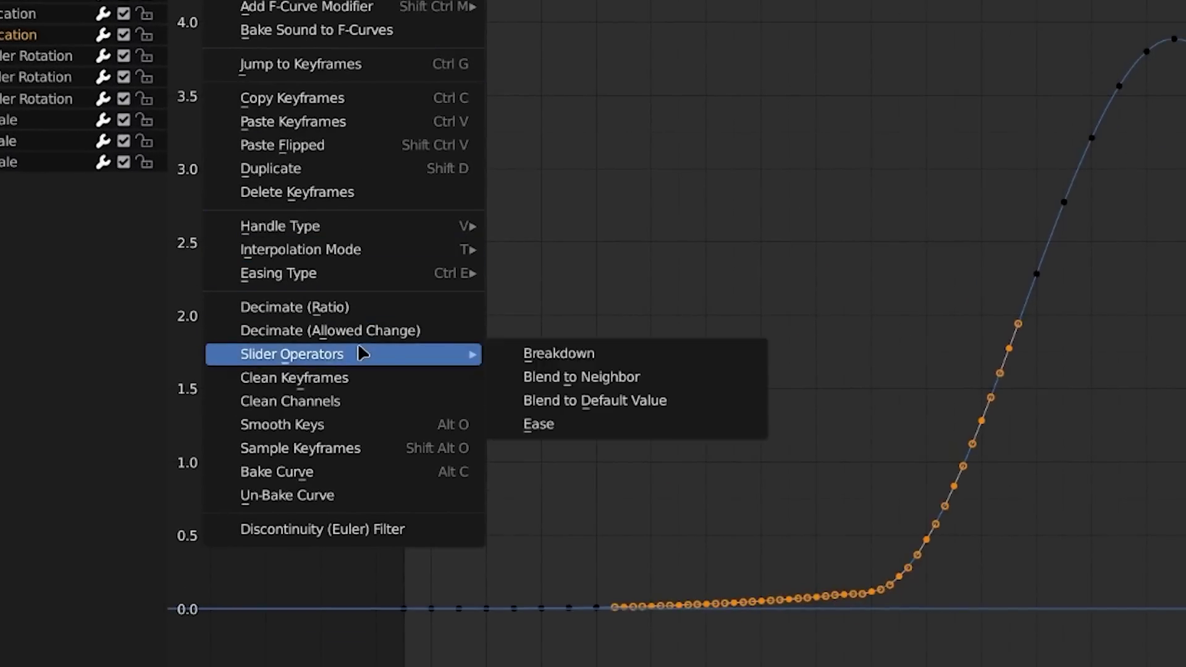
pyautogui.click(655, 424)
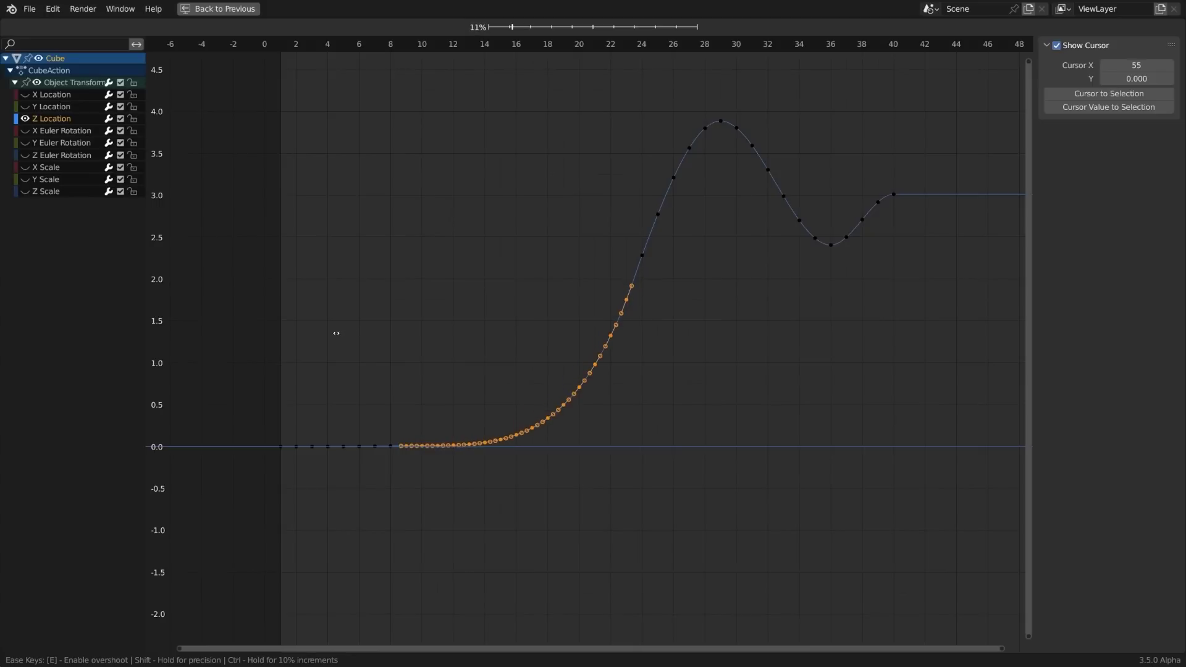
pyautogui.click(344, 335)
# Blend the keys from the rising slope to the peak toward their default value.
pyautogui.moveTo(606, 115); pyautogui.dragTo(726, 317)
pyautogui.click(178, 28)
pyautogui.moveTo(247, 300)
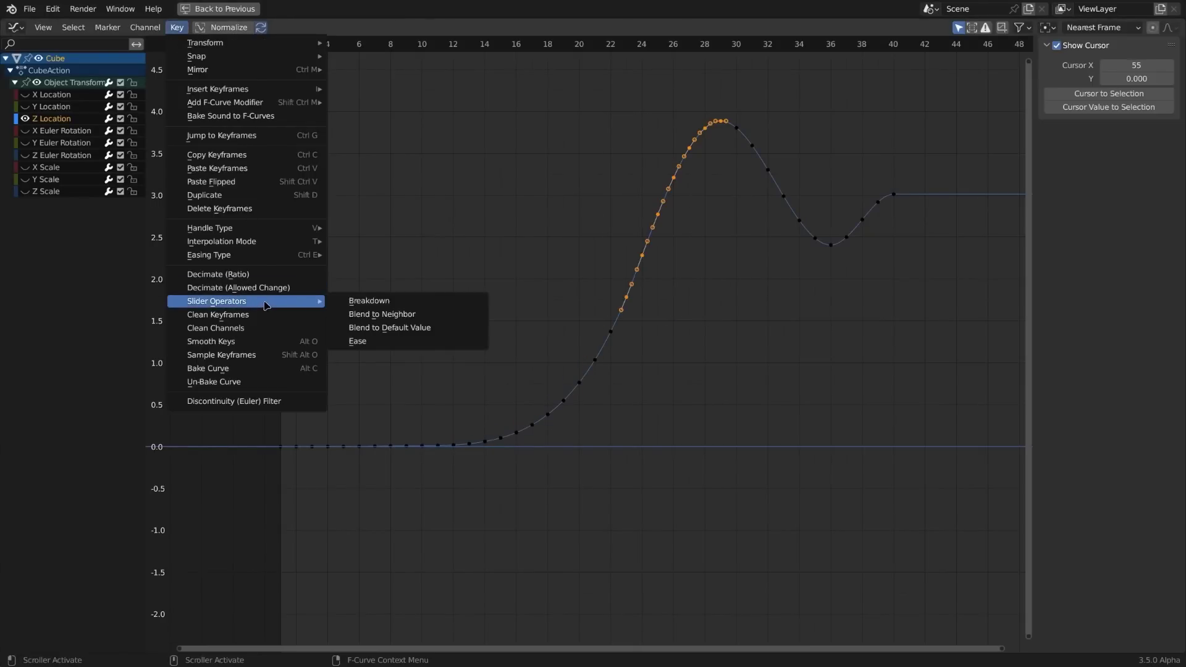
pyautogui.click(371, 330)
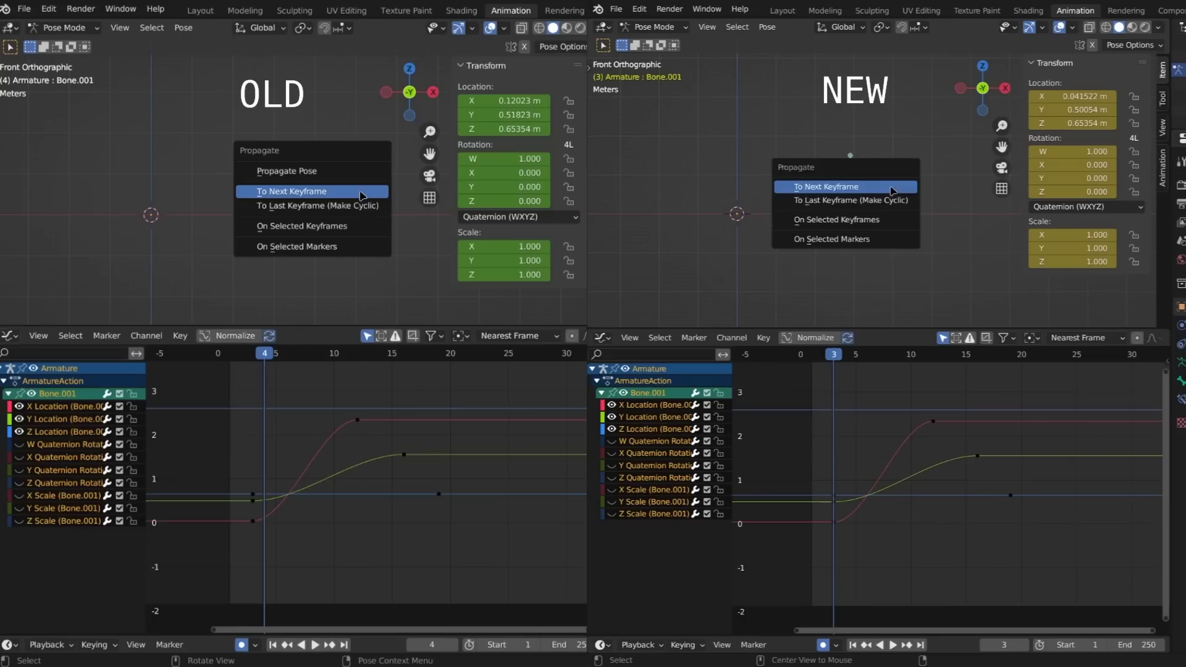
# Propagate Bone.001's pose To Next Keyframe with Alt+P in both the OLD and NEW windows.
pyautogui.click(891, 189)
pyautogui.click(362, 193)
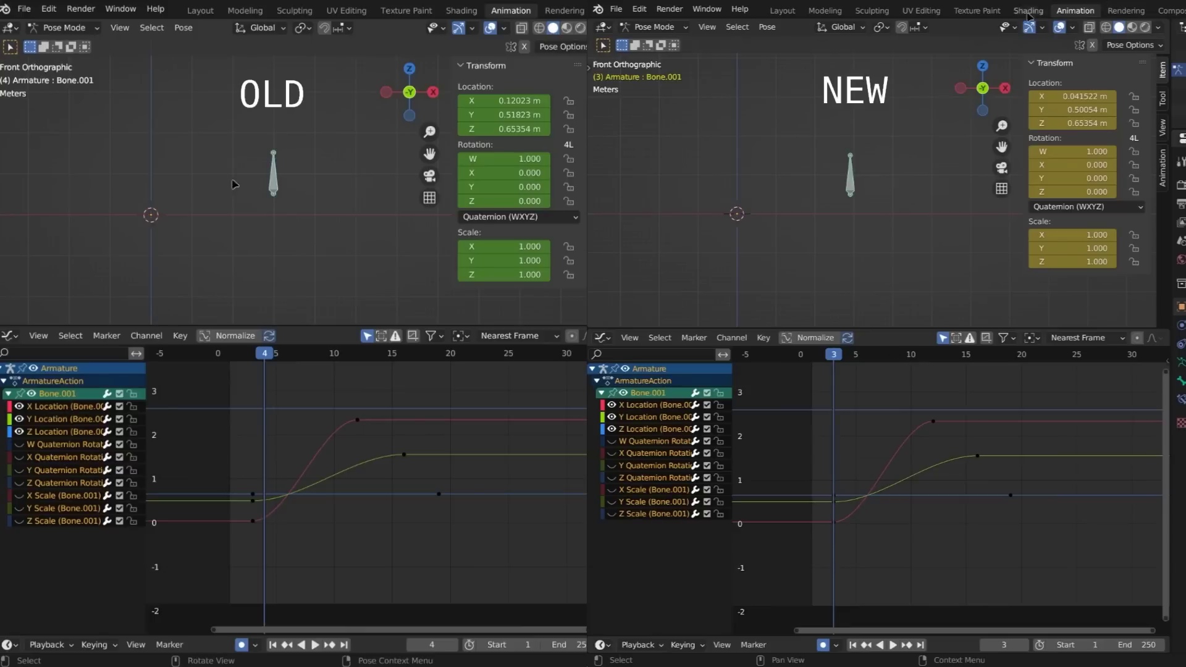
pyautogui.hotkey('alt', 'p')
pyautogui.hotkey('alt', 'p')
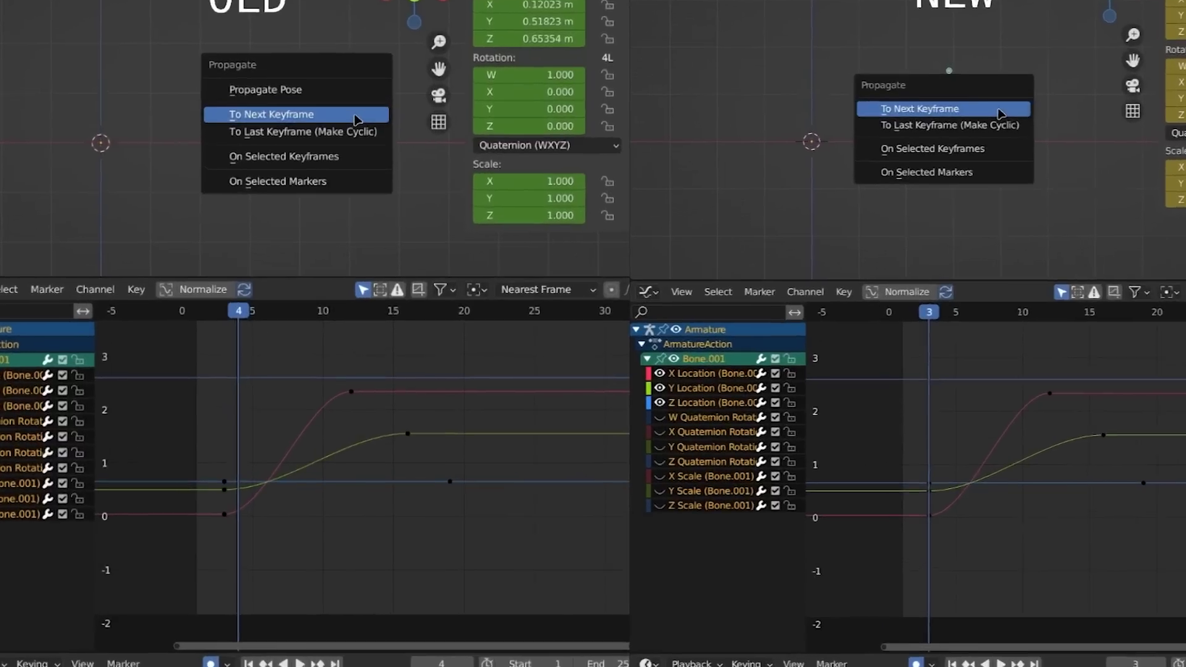
pyautogui.click(856, 181)
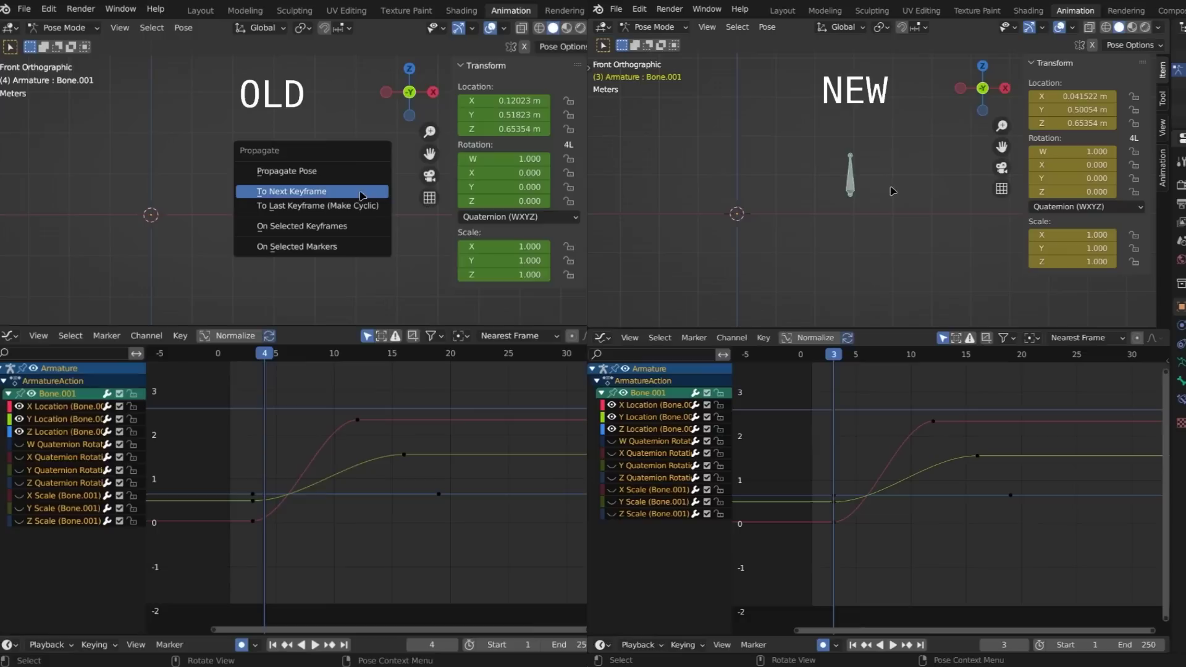
pyautogui.hotkey('alt', 'p')
pyautogui.click(361, 195)
pyautogui.click(892, 190)
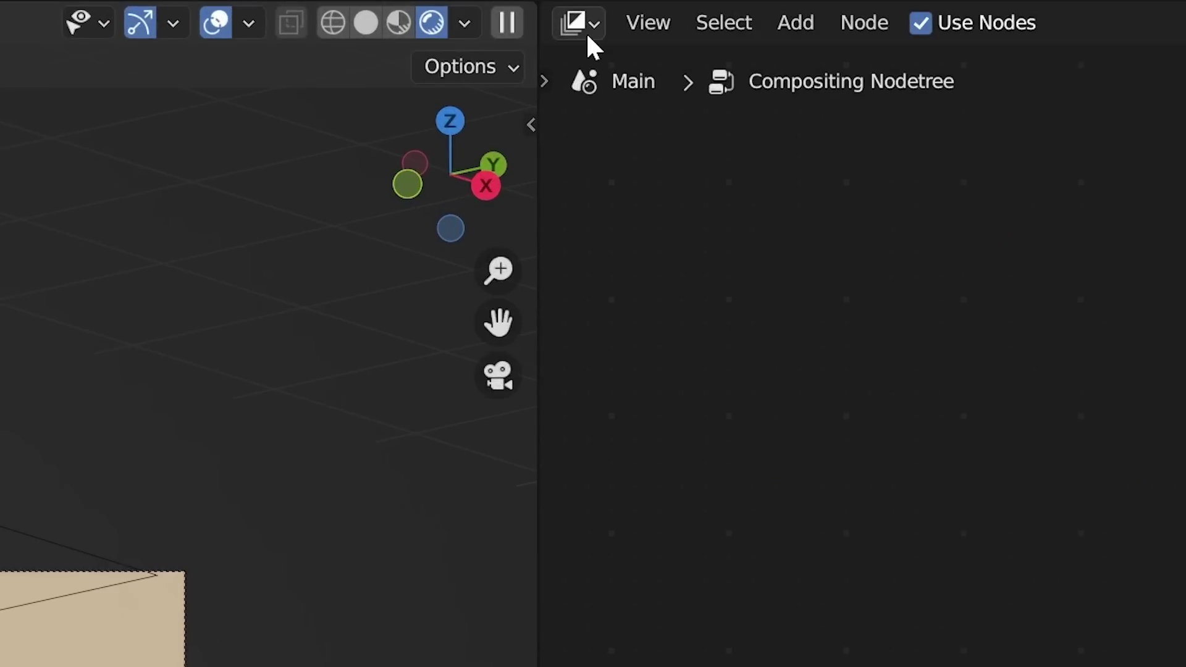
# Add a Blur filter node to the compositor and set its Y size to 66.
pyautogui.click(519, 36)
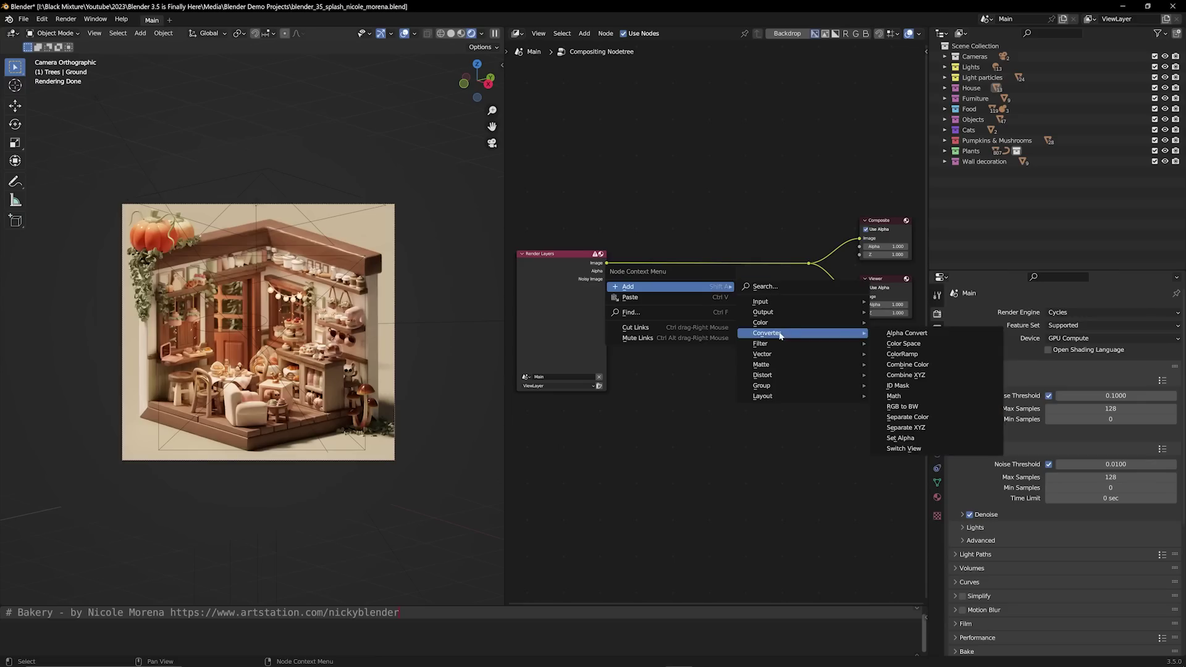
pyautogui.moveTo(774, 344)
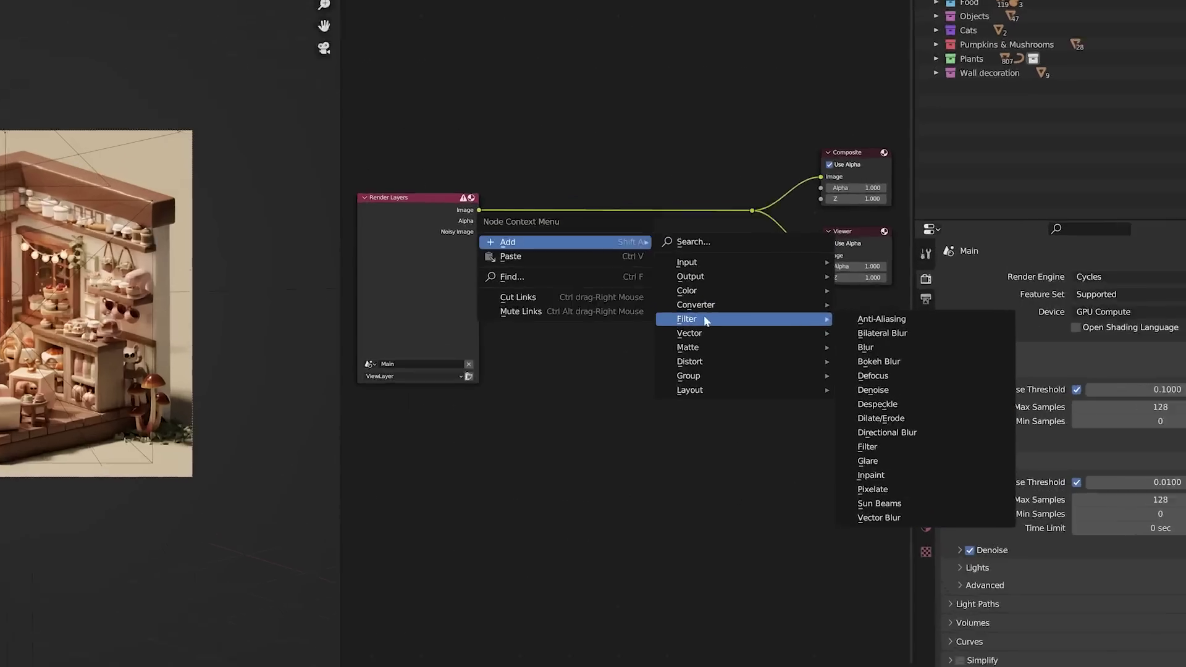
pyautogui.click(757, 278)
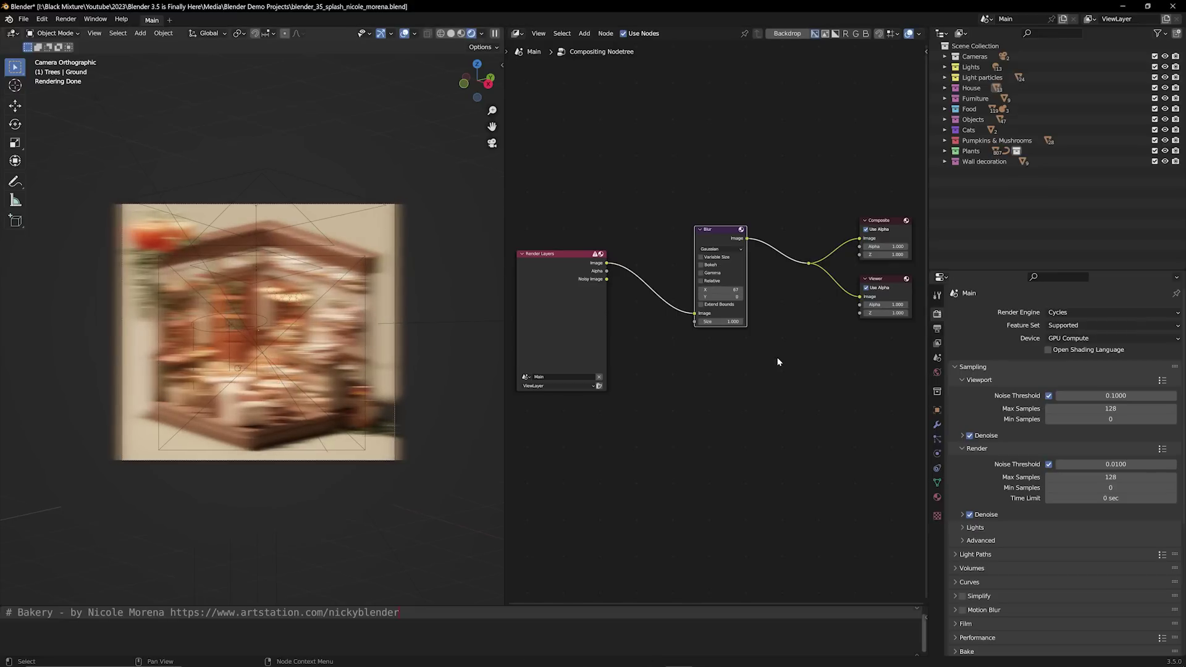
pyautogui.moveTo(721, 297)
pyautogui.mouseDown()
pyautogui.moveTo(744, 297)
pyautogui.moveTo(721, 298)
pyautogui.mouseUp()
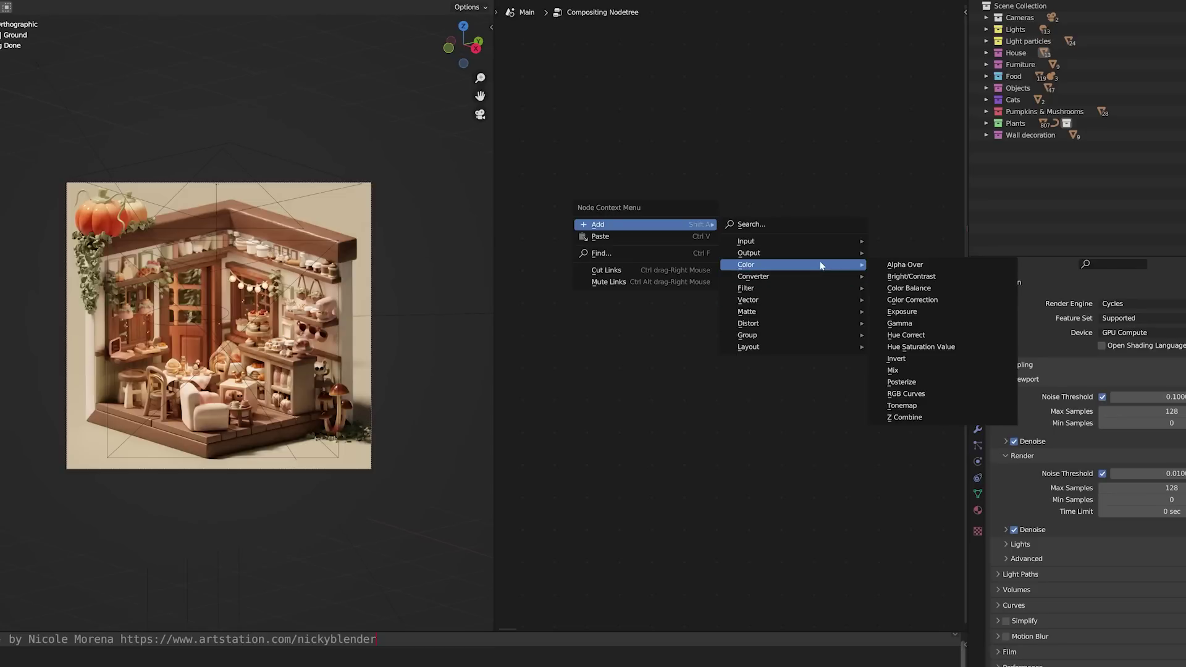
# Route the render through a Lens Distortion node instead, with Distort 0.300.
pyautogui.moveTo(798, 274)
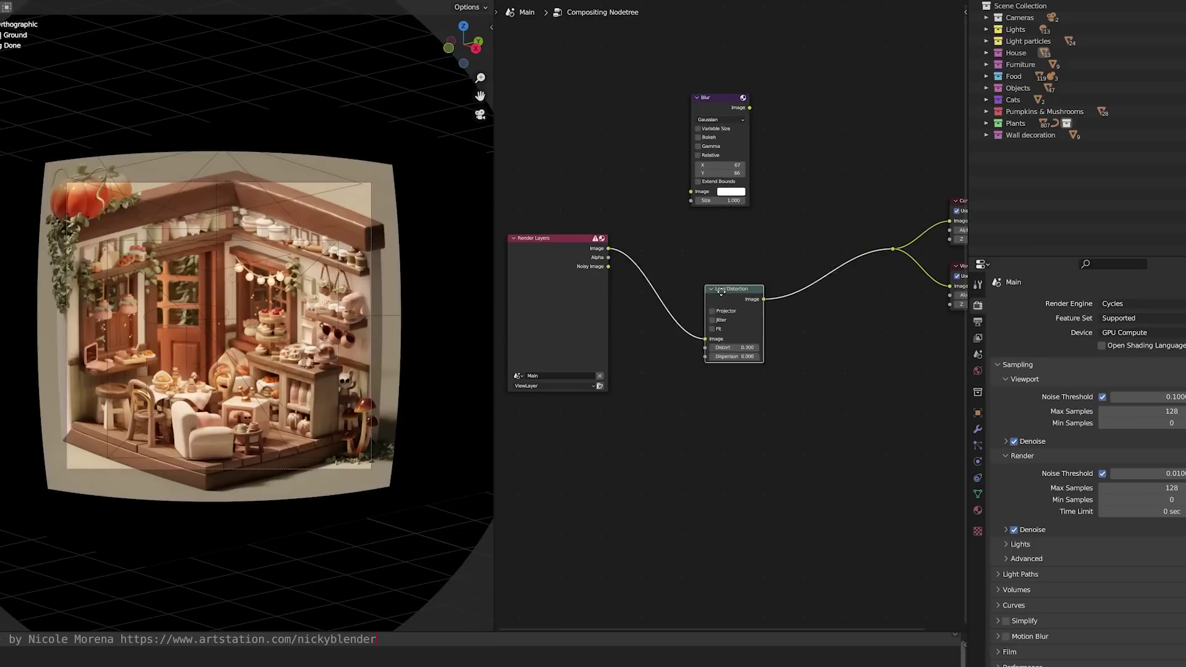
pyautogui.moveTo(775, 250); pyautogui.dragTo(729, 276)
pyautogui.moveTo(732, 334); pyautogui.dragTo(760, 334)
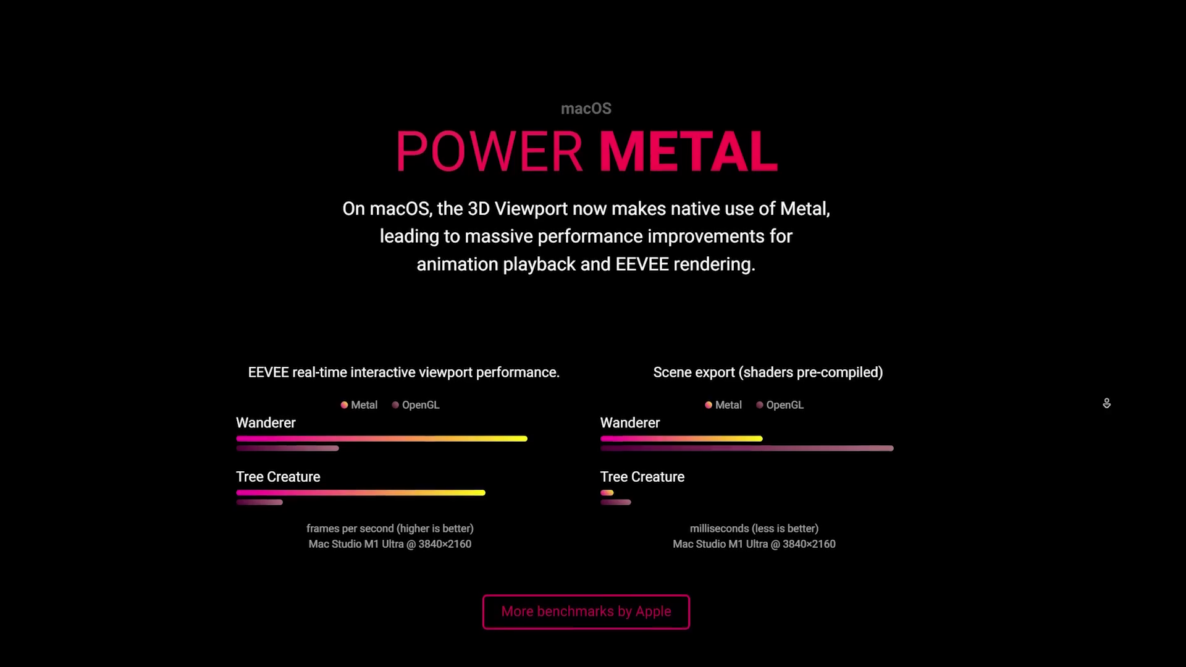
# Scroll on and orbit the cafe balcony grease pencil scene to a frontal view.
pyautogui.scroll(-1, 1106, 407)
pyautogui.scroll(-1, 1106, 407)
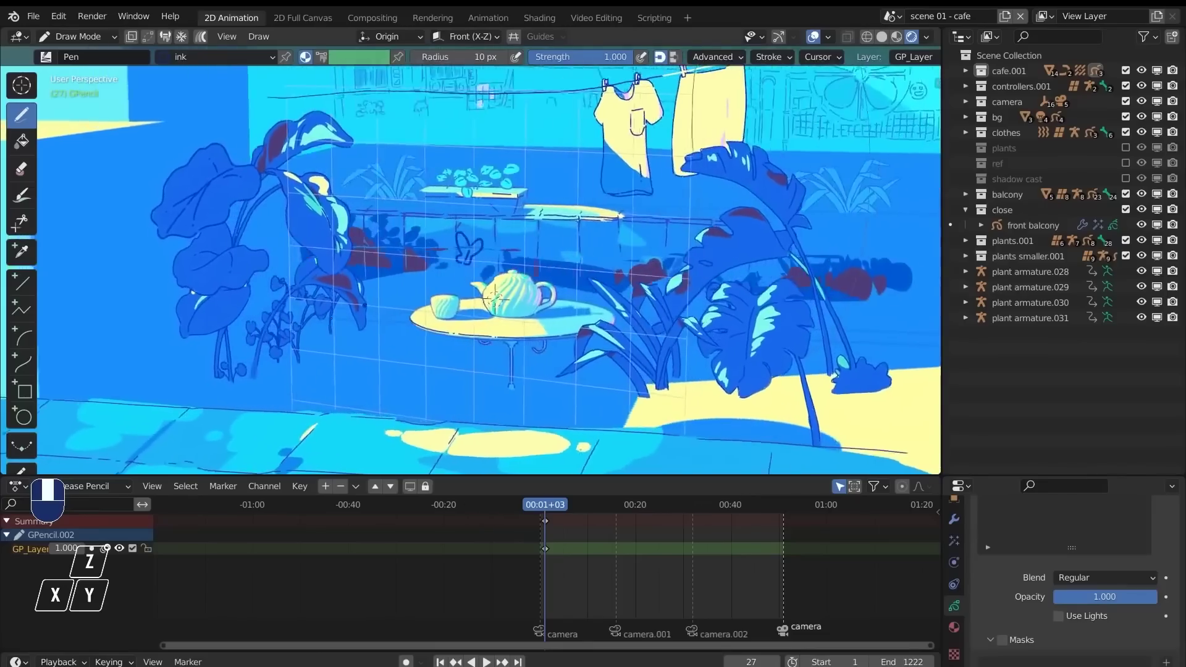
pyautogui.moveTo(495, 278); pyautogui.dragTo(407, 282, button='middle')
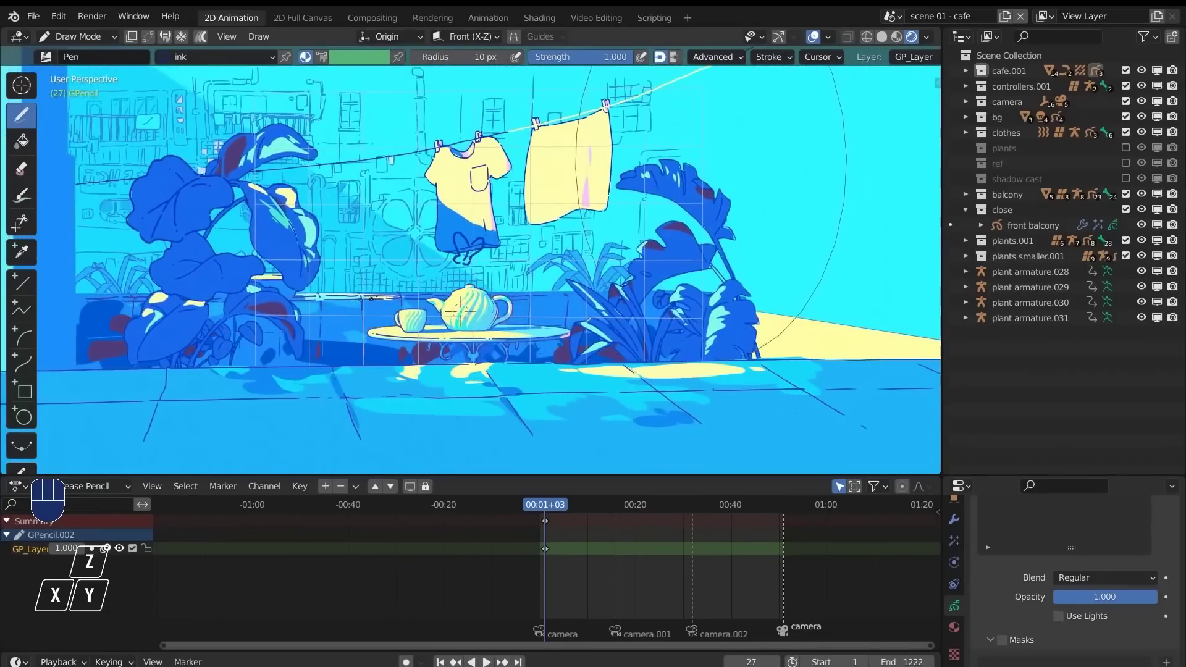
# Scroll up while setting up the pencil stroke's Build modifier (Sequential, Grow, 1.20 speed factor).
pyautogui.scroll(5, 470, 271)
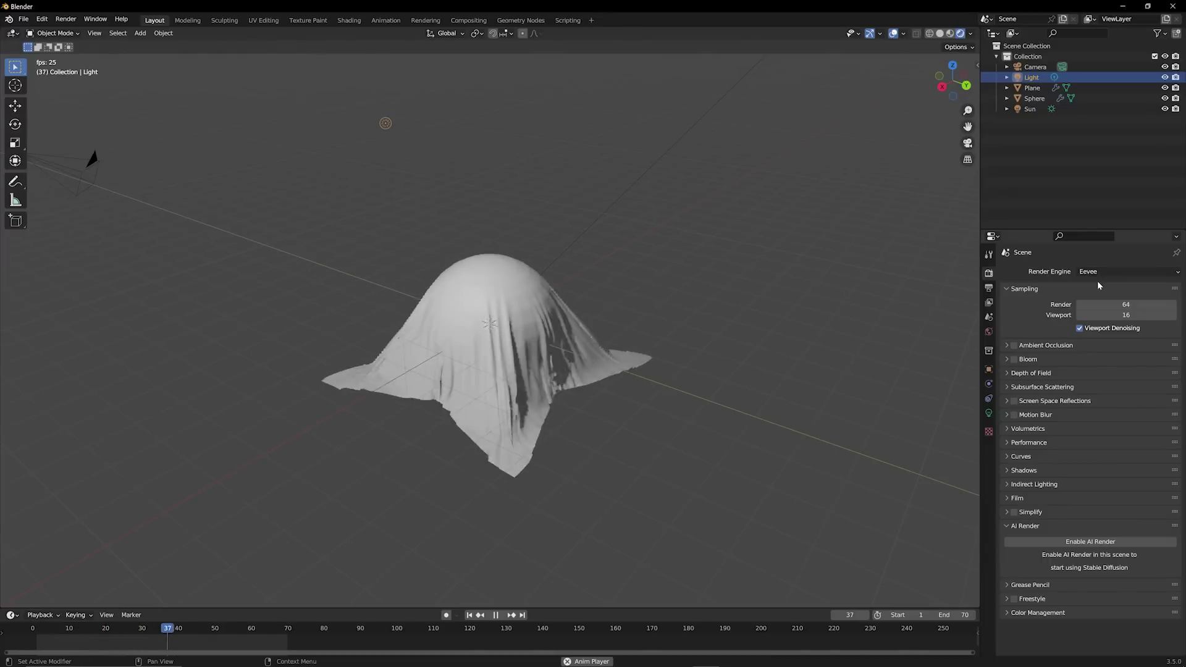
# Orbit around the draping cloth, stop playback, and switch the render engine to Eevee.
pyautogui.moveTo(573, 395); pyautogui.dragTo(644, 384, button='middle')
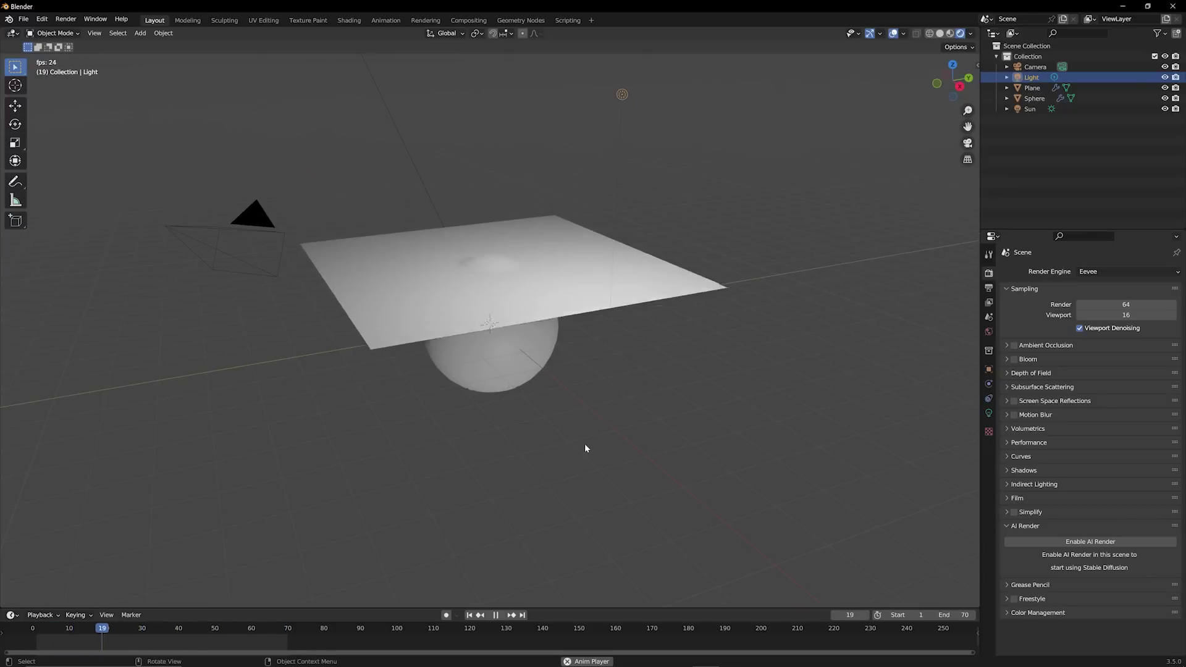
pyautogui.press('space')
pyautogui.moveTo(617, 444); pyautogui.dragTo(689, 464, button='middle')
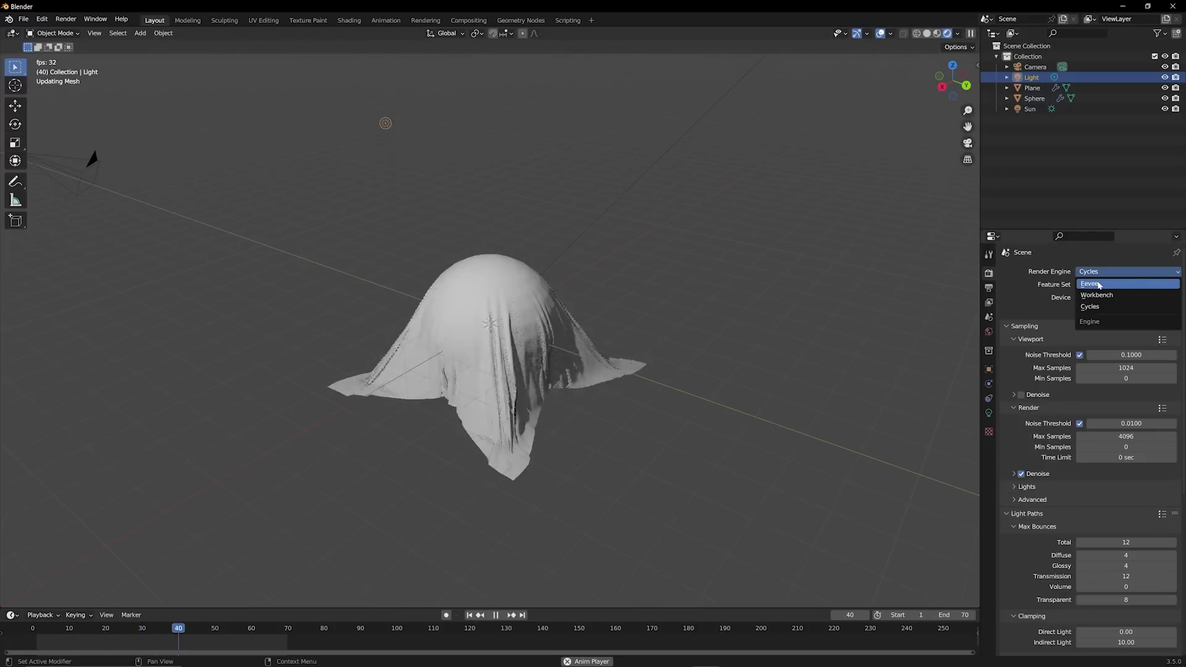
pyautogui.click(1097, 278)
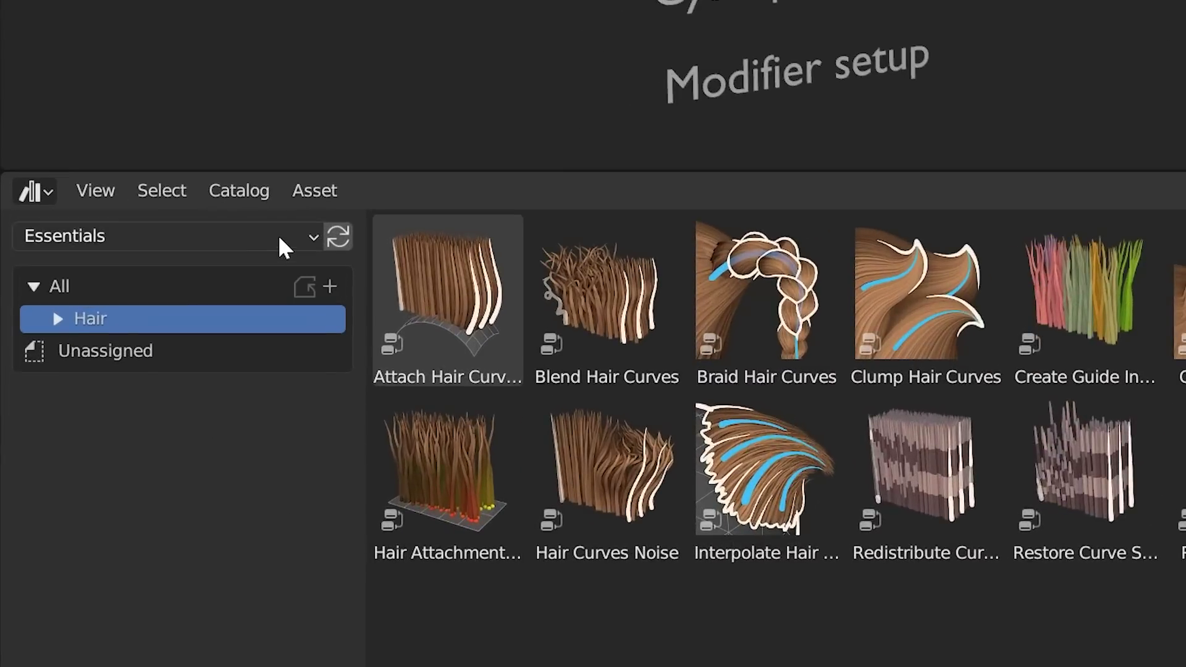
# Browse each Essentials Hair catalog, then drag Displace Hair Curves from Deformation into the scene.
pyautogui.click(216, 306)
pyautogui.click(137, 297)
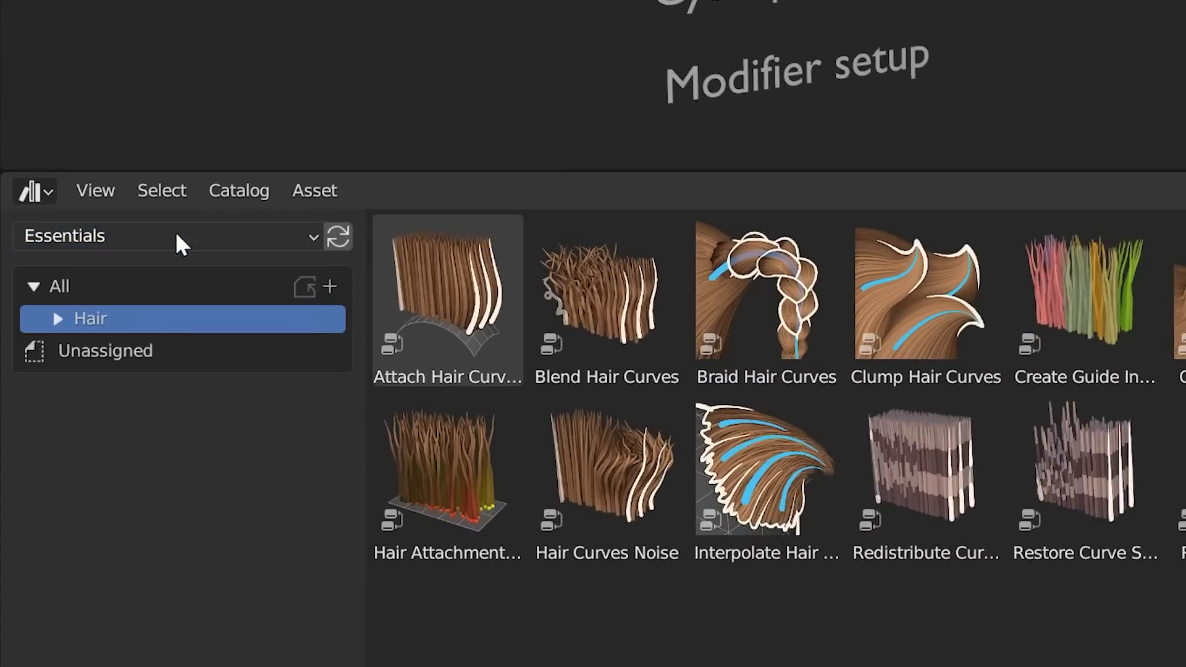
pyautogui.click(58, 319)
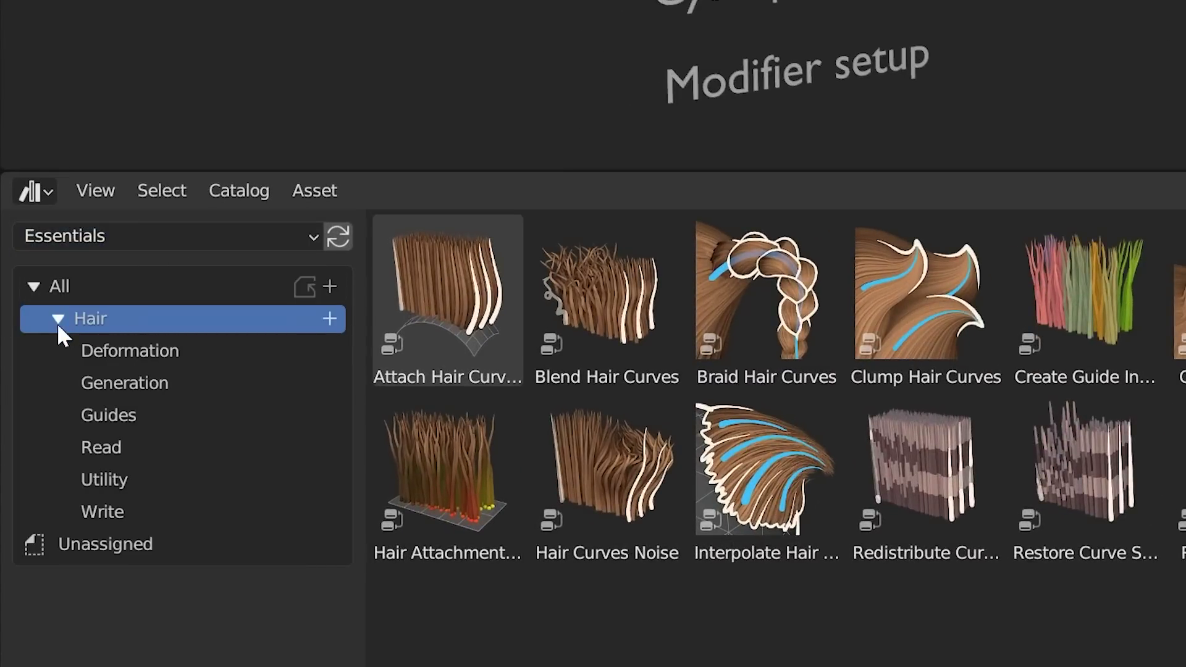
pyautogui.click(155, 350)
pyautogui.click(133, 387)
pyautogui.click(125, 417)
pyautogui.click(131, 446)
pyautogui.click(127, 485)
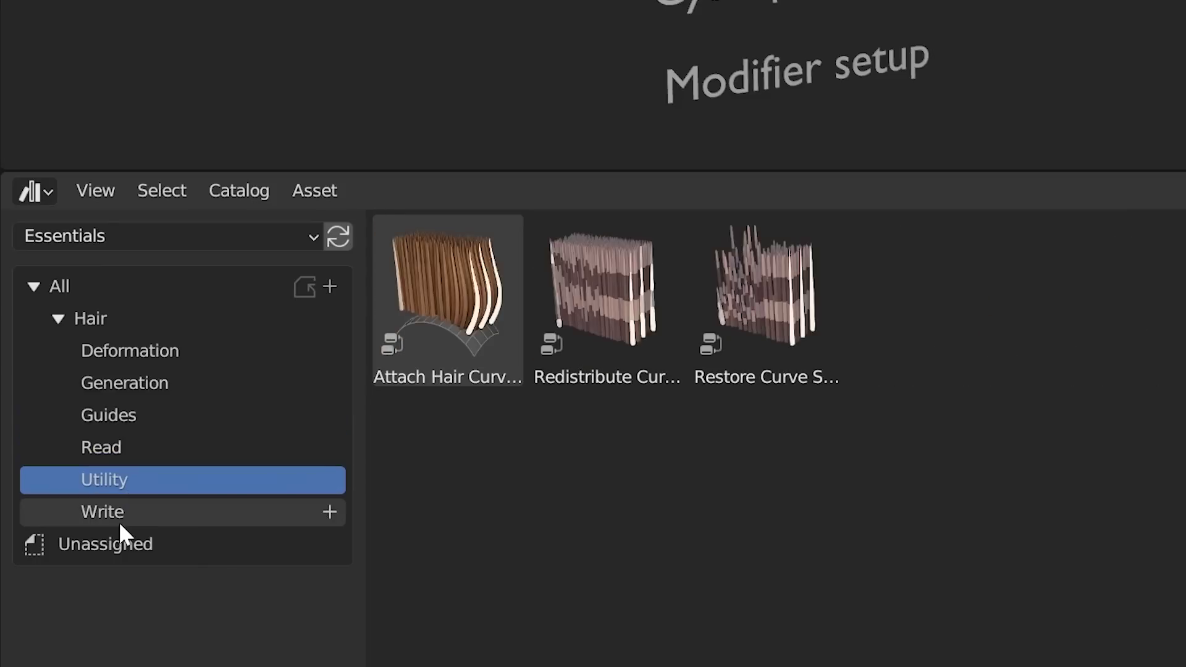
pyautogui.click(121, 522)
pyautogui.click(155, 351)
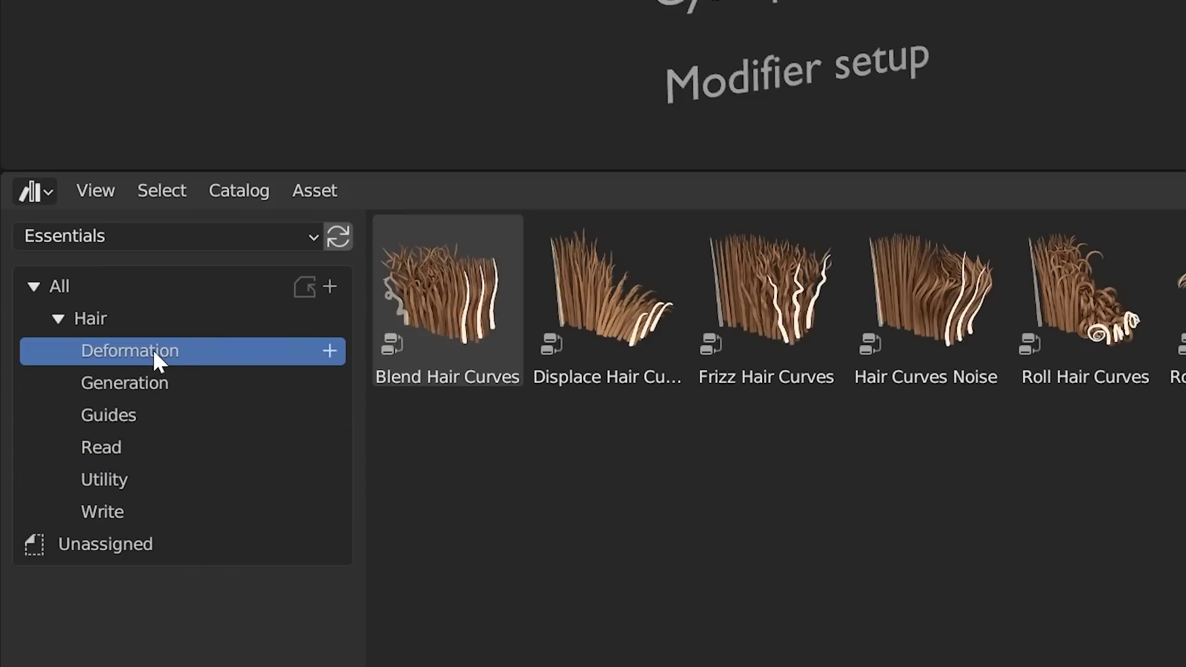
pyautogui.moveTo(605, 303); pyautogui.dragTo(841, 205)
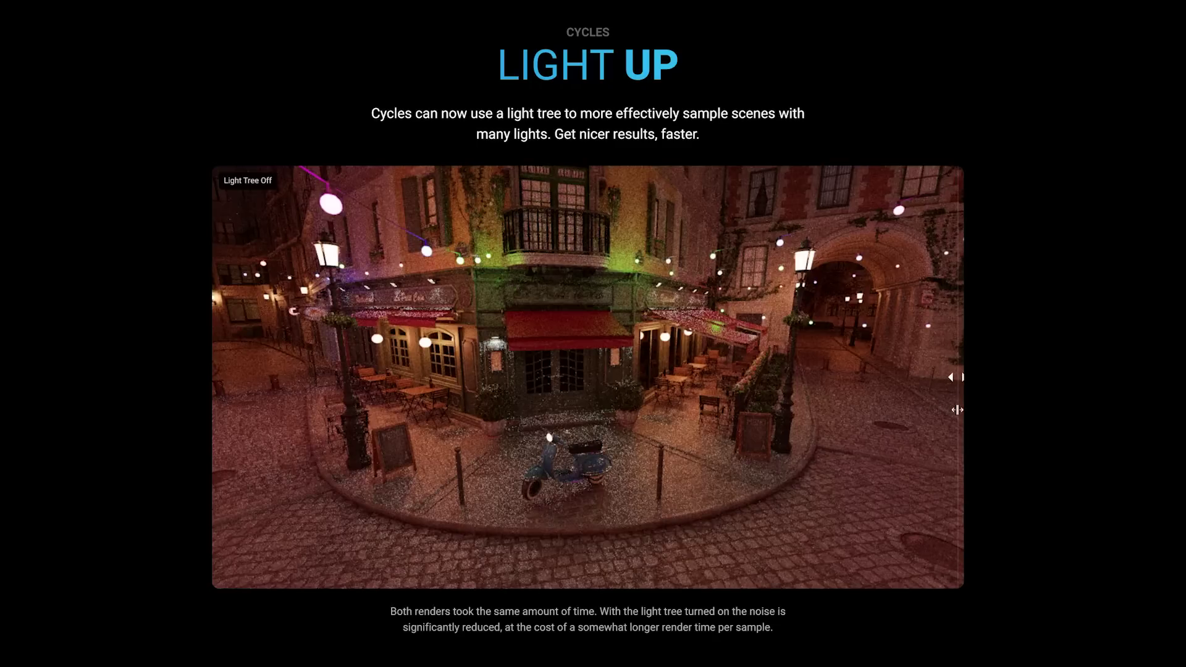
# Slide the Light Up comparison to show the light-tree-on render, then reach the Flexible Spots and Area Spread notes.
pyautogui.moveTo(914, 411); pyautogui.dragTo(338, 424)
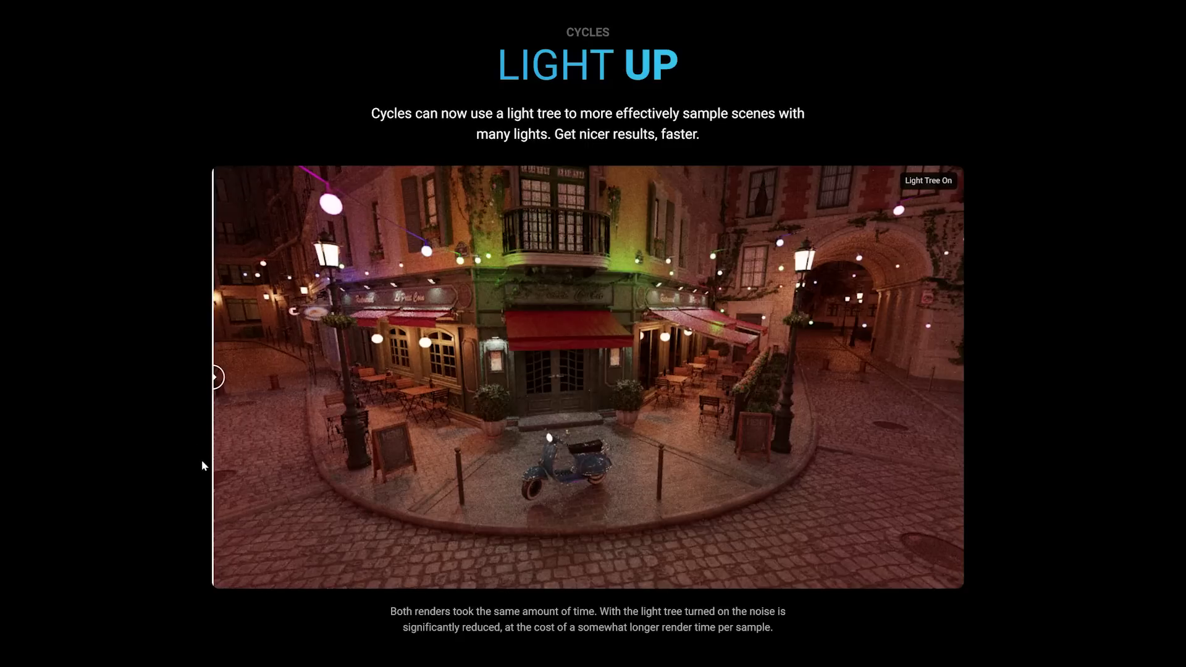
pyautogui.scroll(-10, 339, 365)
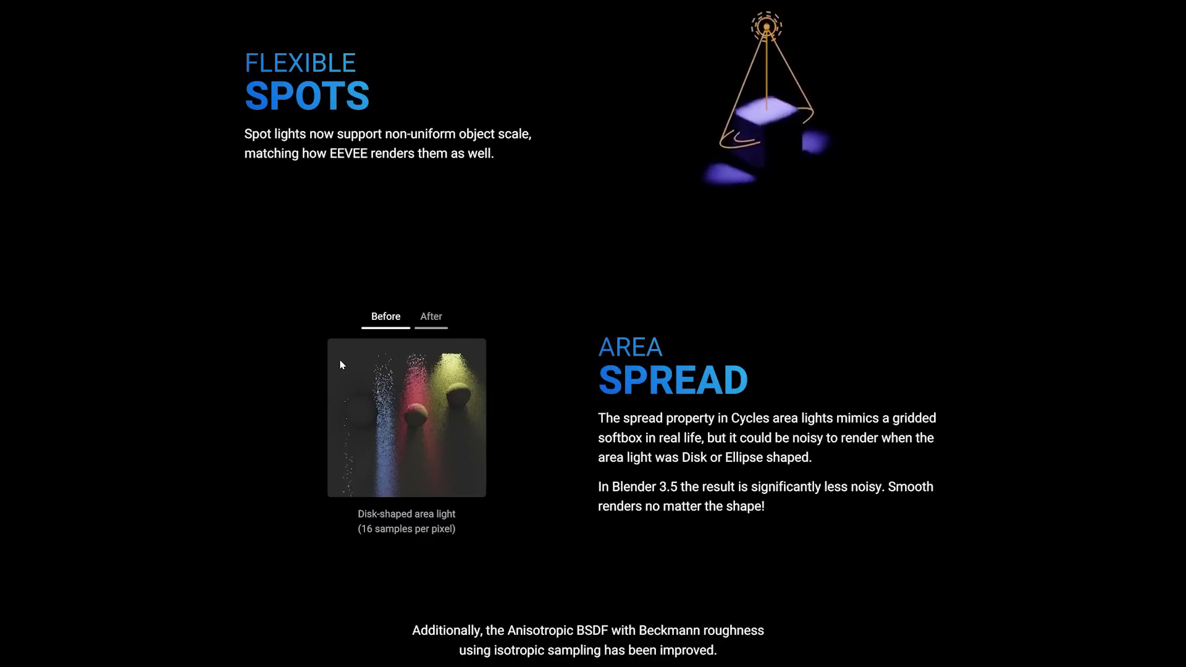